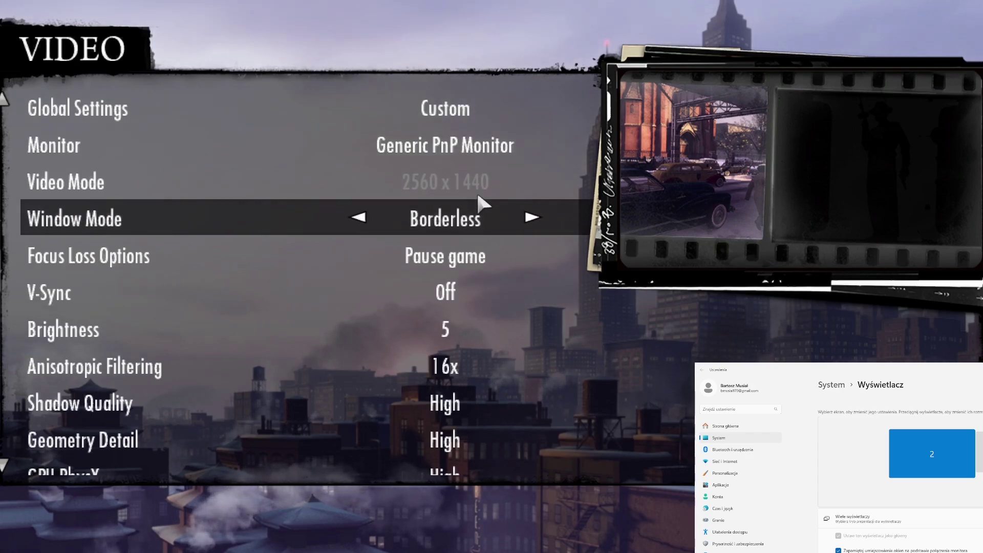
- Leave the video options and set Disable Launcher to Off in the game settings
key(Escape)
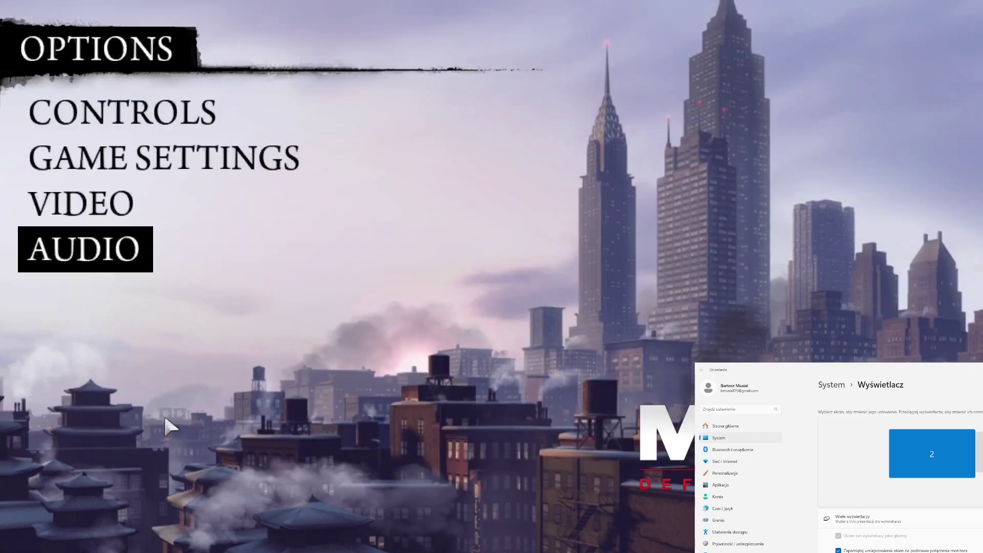
click(185, 173)
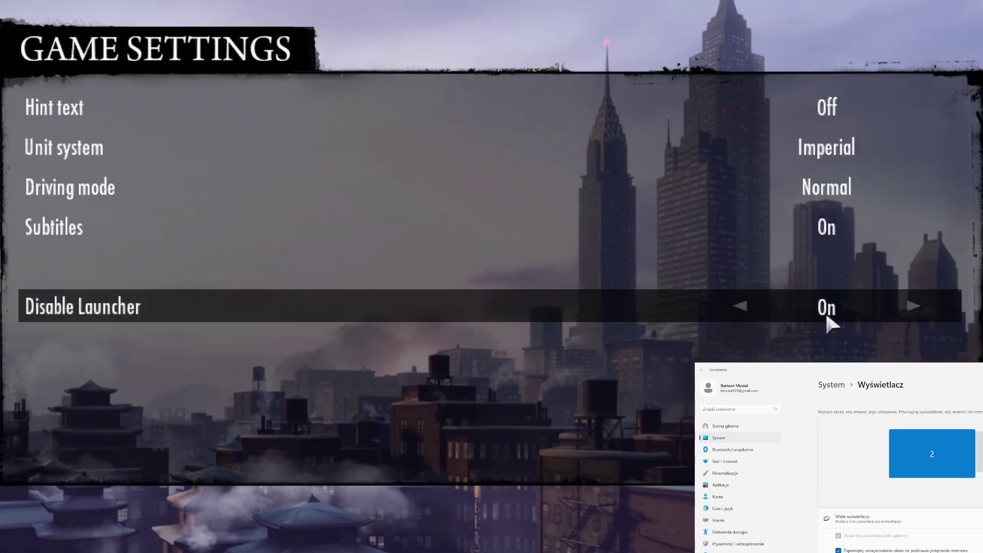
click(747, 311)
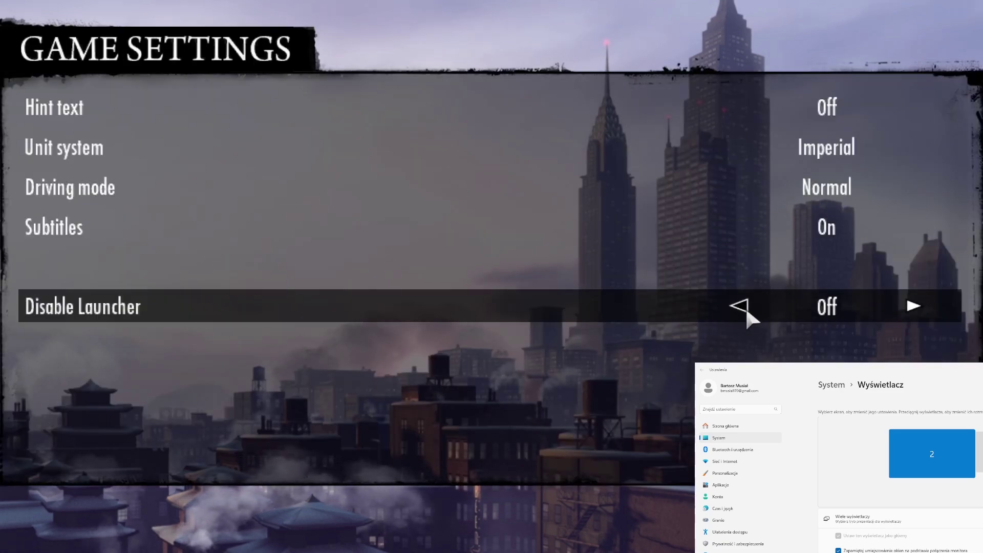
- Return to the main menu and quit the game, confirming the exit
key(Escape)
key(Escape)
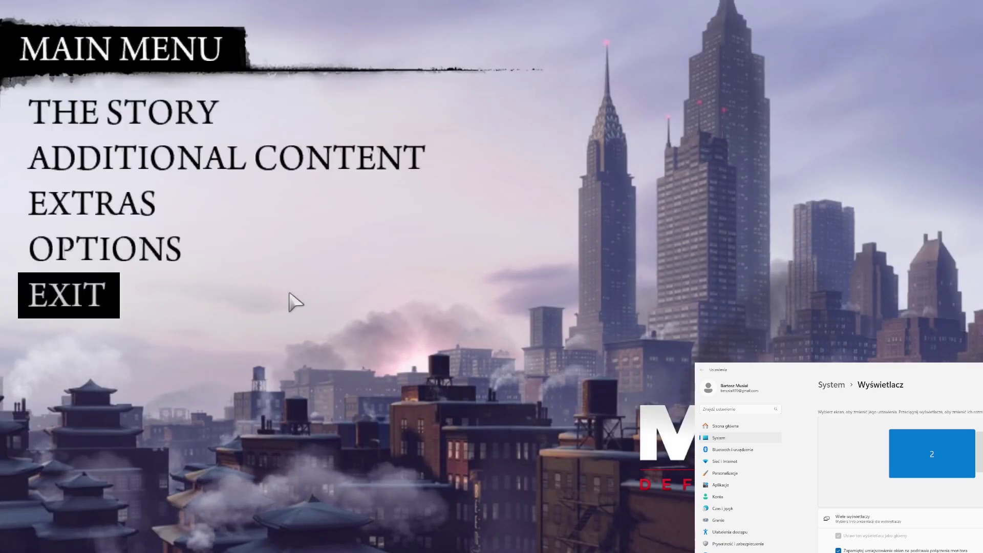
click(196, 292)
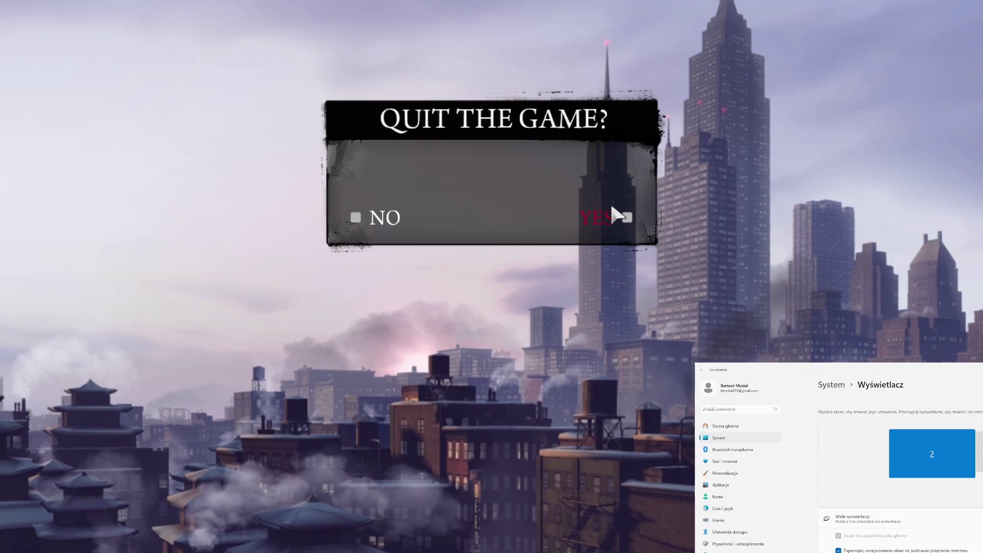
click(593, 221)
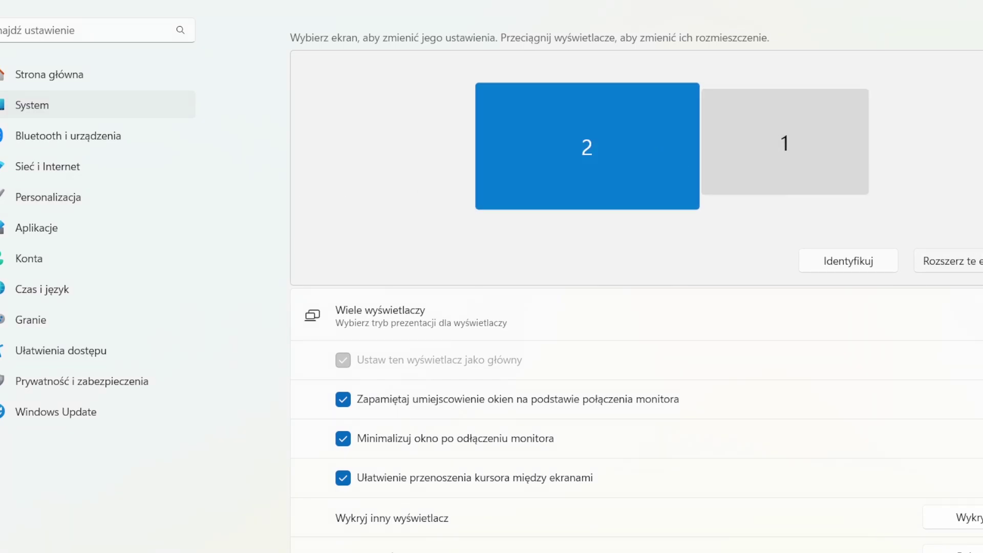
- In Windows display settings, open the choice of how the two screens are used together
click(950, 260)
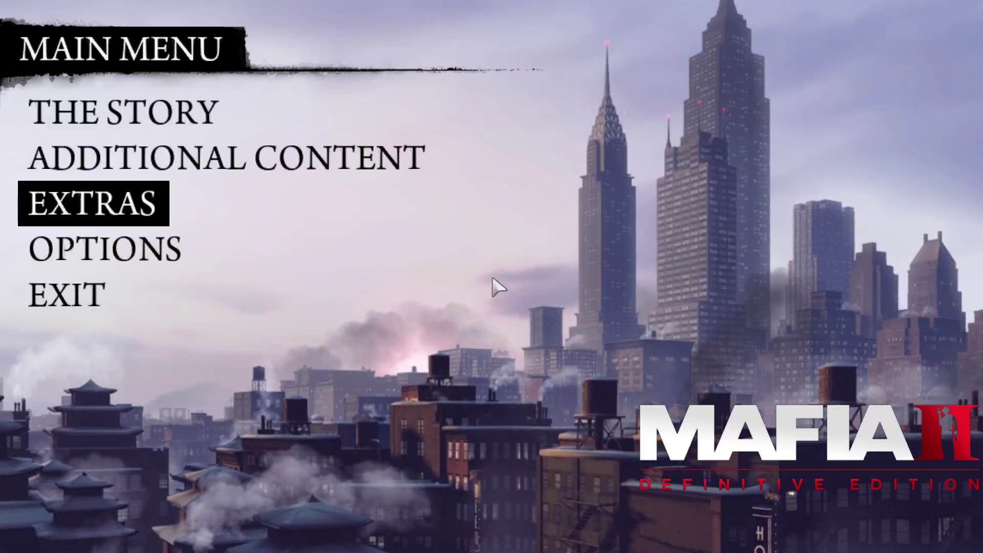
- In Mafia II, open the video options from the main menu
key(Down)
key(Return)
key(Down)
key(Down)
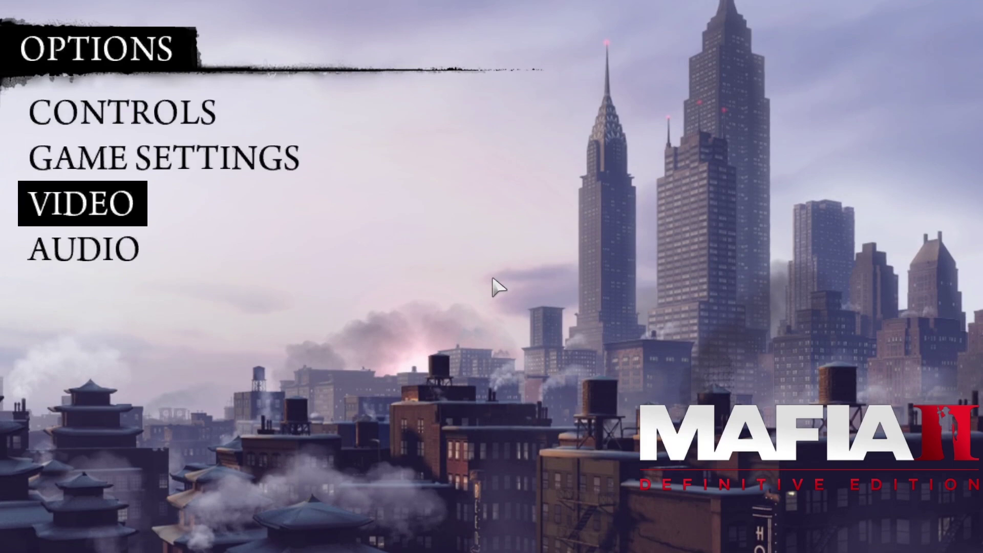
key(Return)
key(Down)
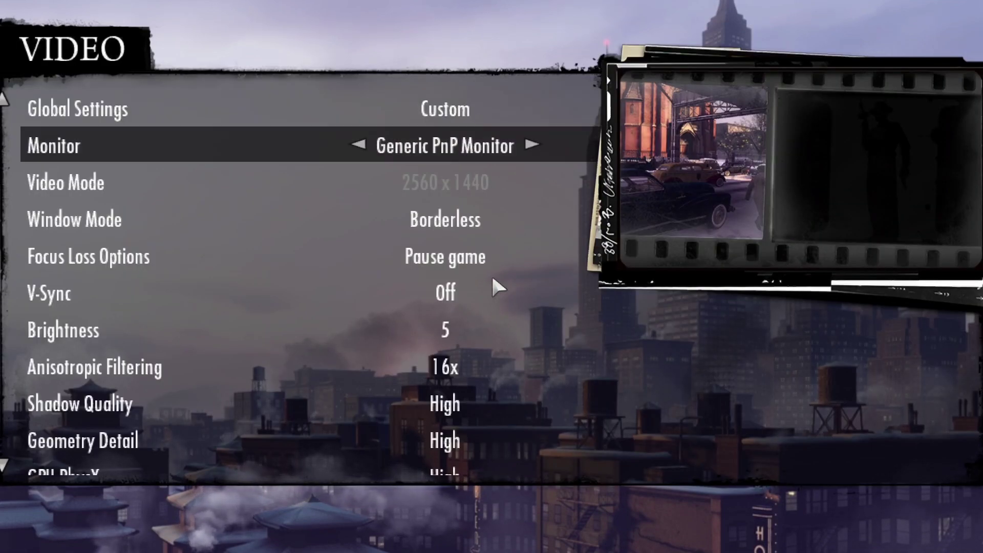
- Change the window mode from the video options to Fullscreen
key(Up)
key(Left)
key(Right)
key(Down)
key(Down)
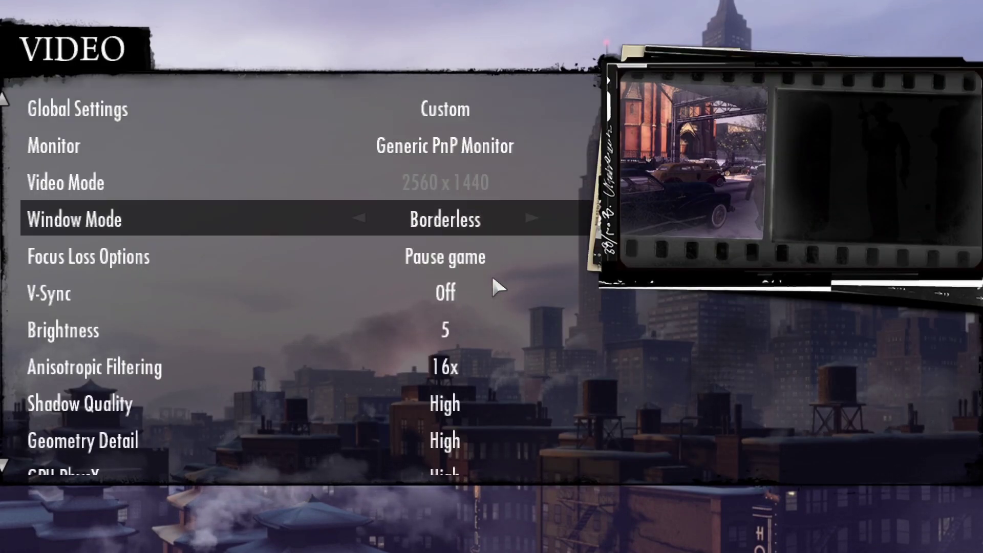
key(Left)
key(Up)
key(Down)
key(Left)
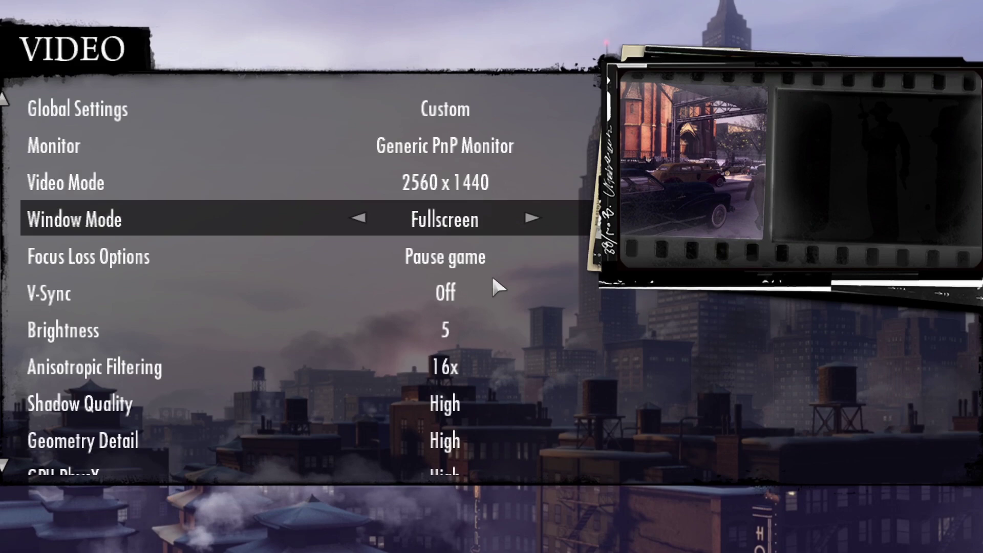
- Compare the 3840 x 2160 and 2560 x 1440 video modes, settle on 2560 x 1440 and accept the settings
key(Up)
key(Right)
key(Left)
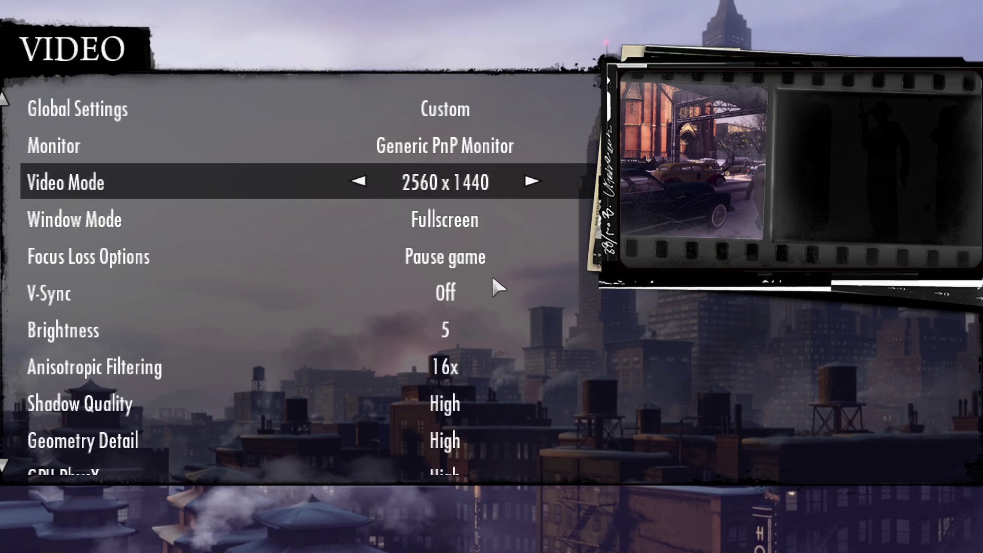
key(Right)
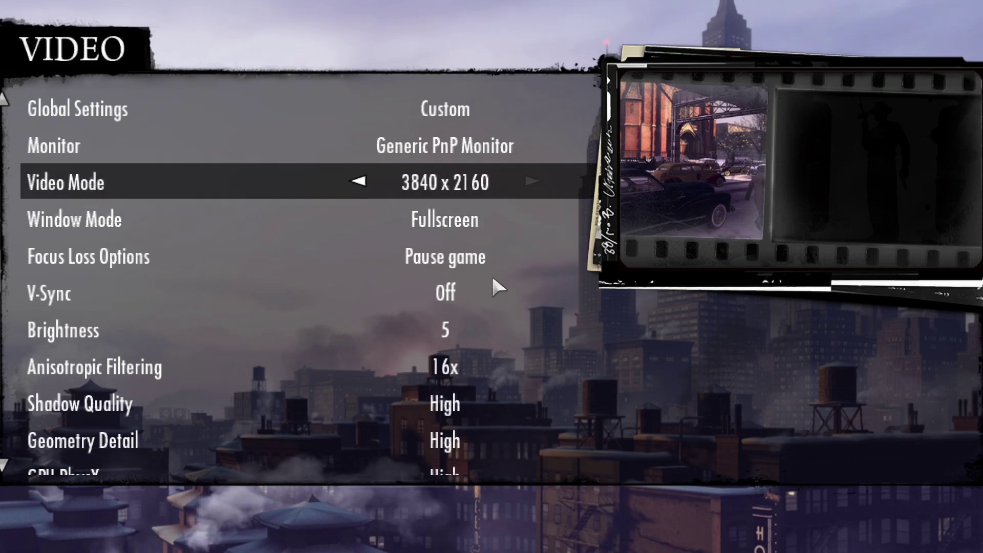
key(Left)
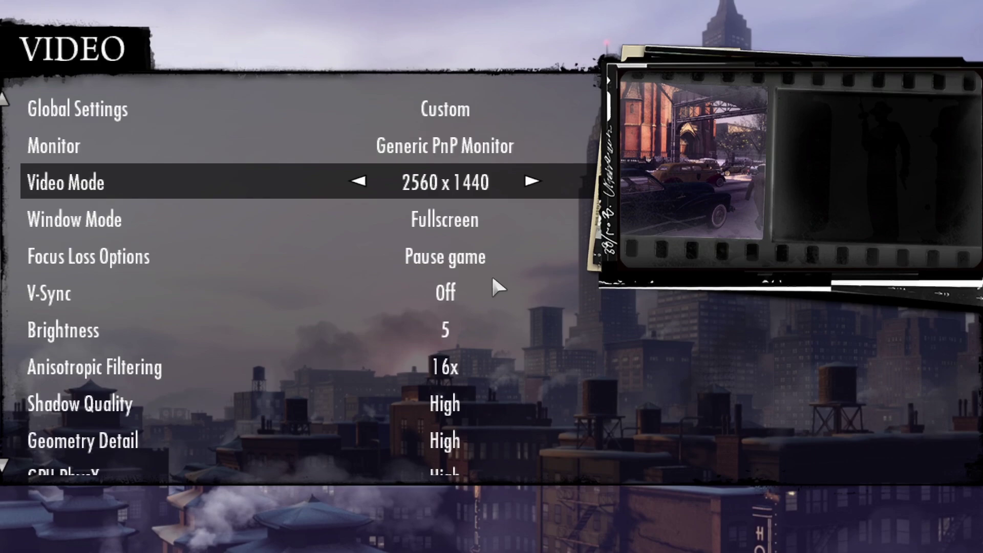
key(Right)
key(Left)
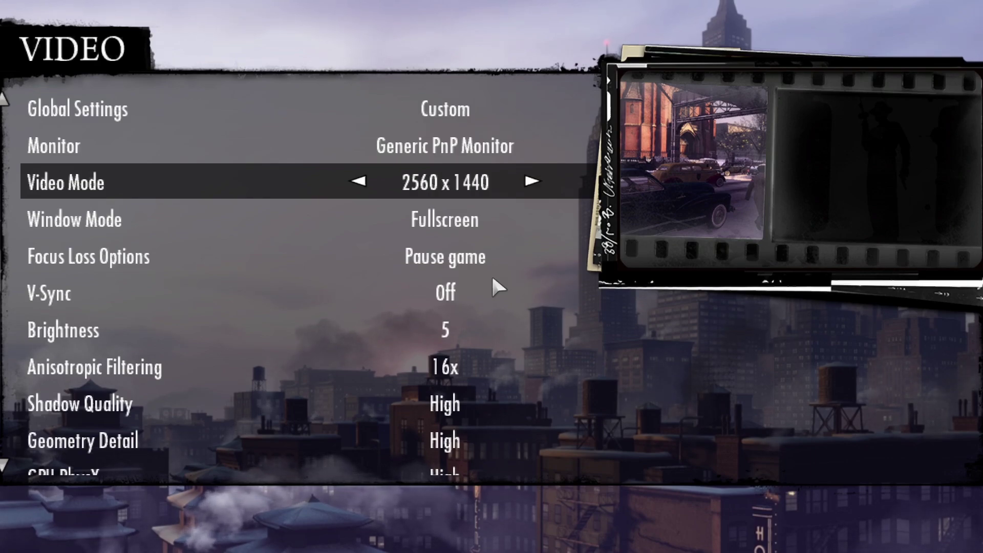
key(Down)
key(Up)
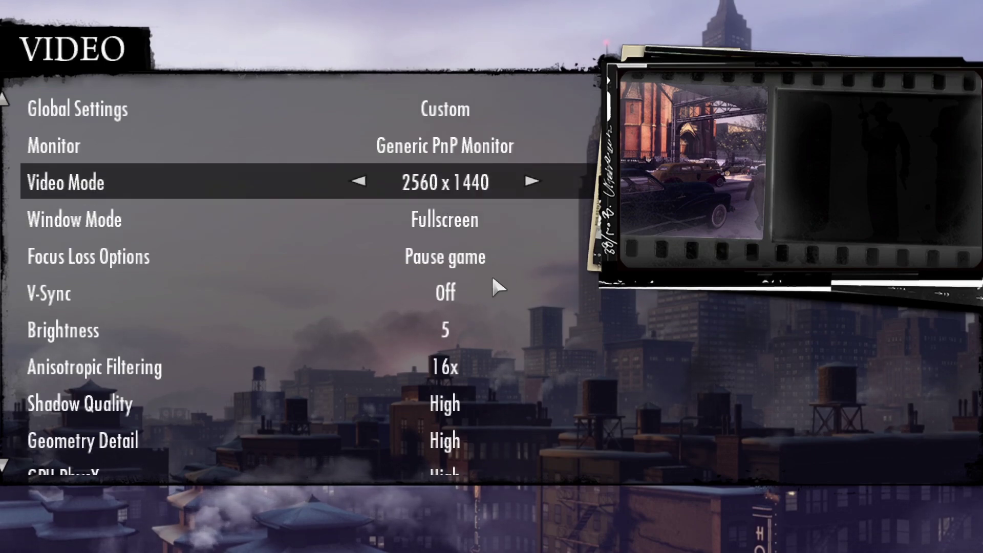
key(Return)
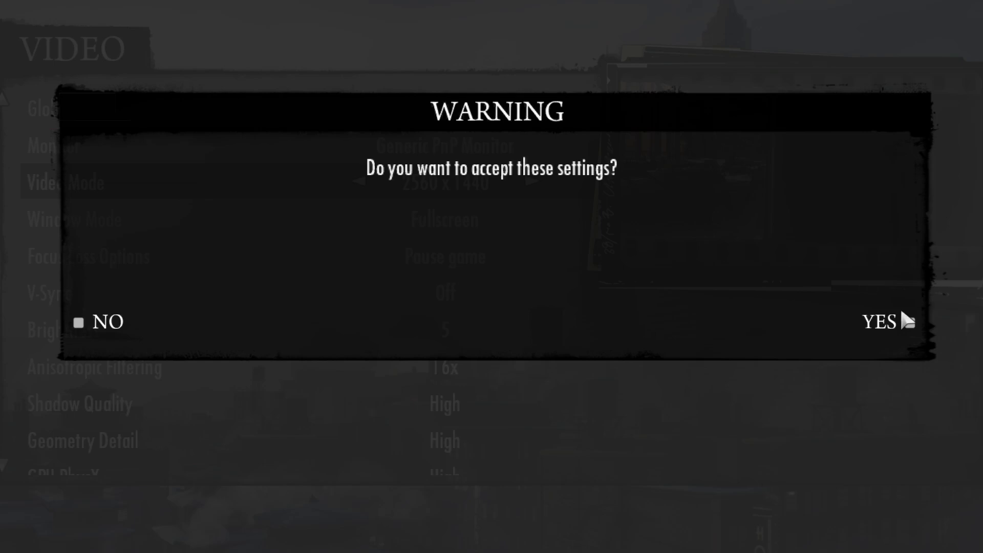
click(903, 319)
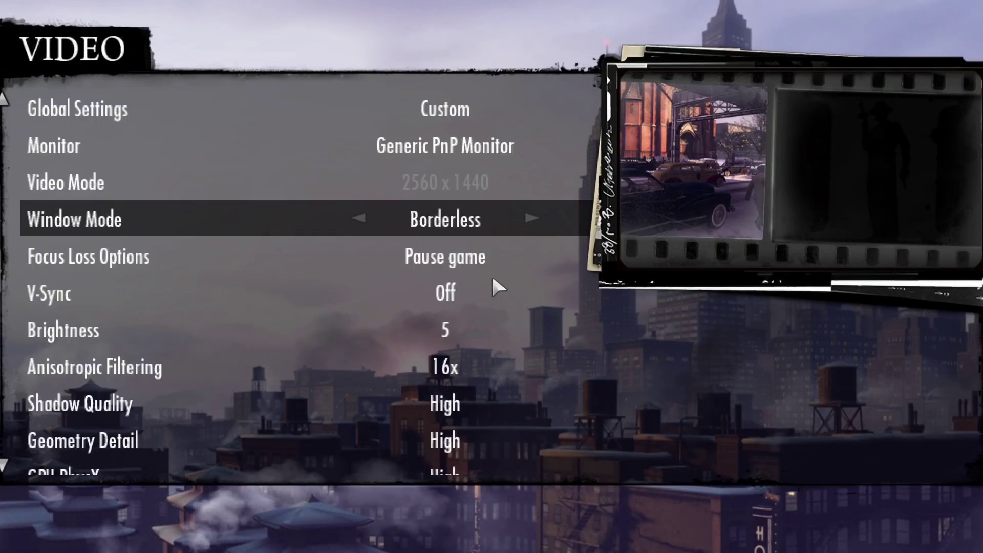
- Set the window mode to Windowed with the 2560 x 1440 video mode and confirm using these settings
key(Right)
key(Left)
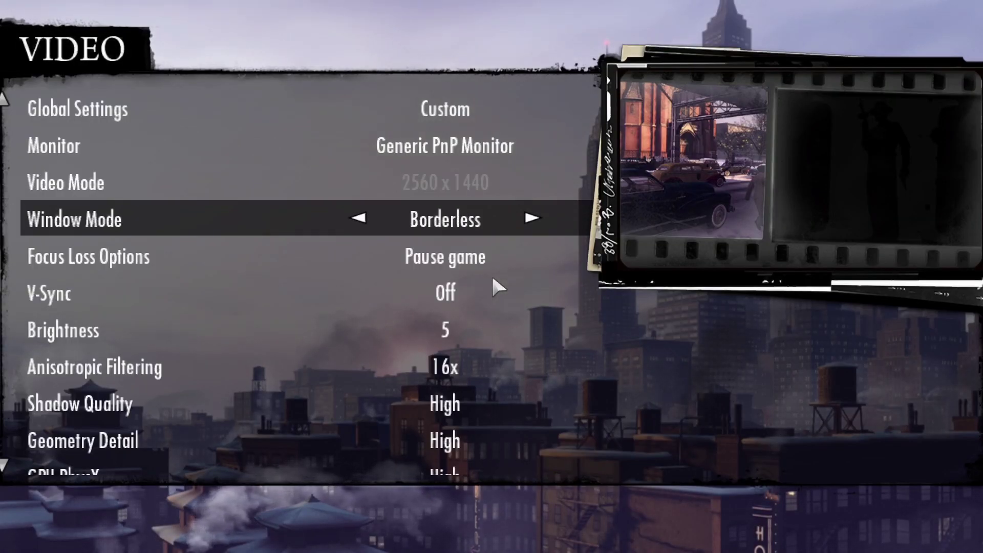
key(Left)
key(Up)
key(Right)
key(Left)
key(Return)
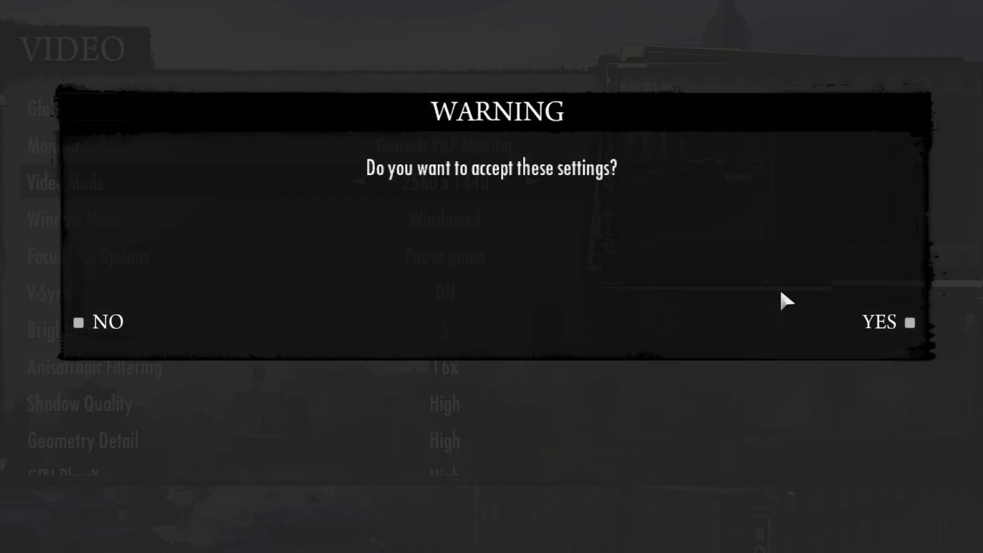
click(870, 318)
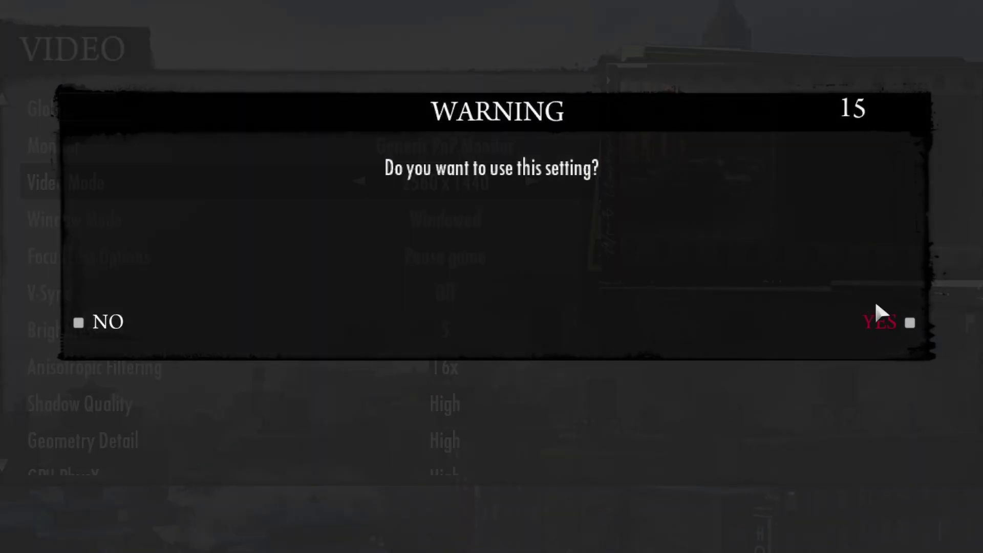
click(873, 314)
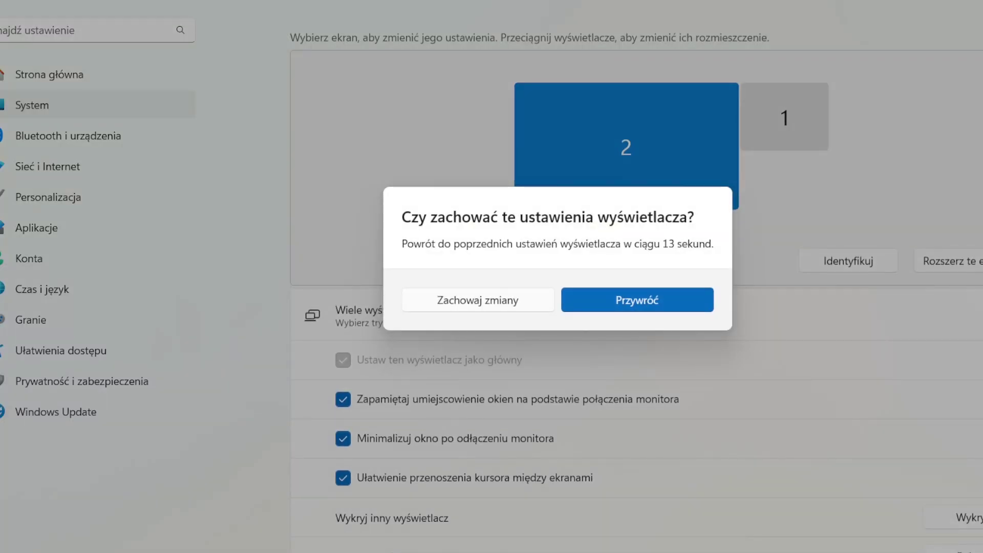
- Switch to Windows display settings, keep the changed display configuration and select display 2
click(495, 310)
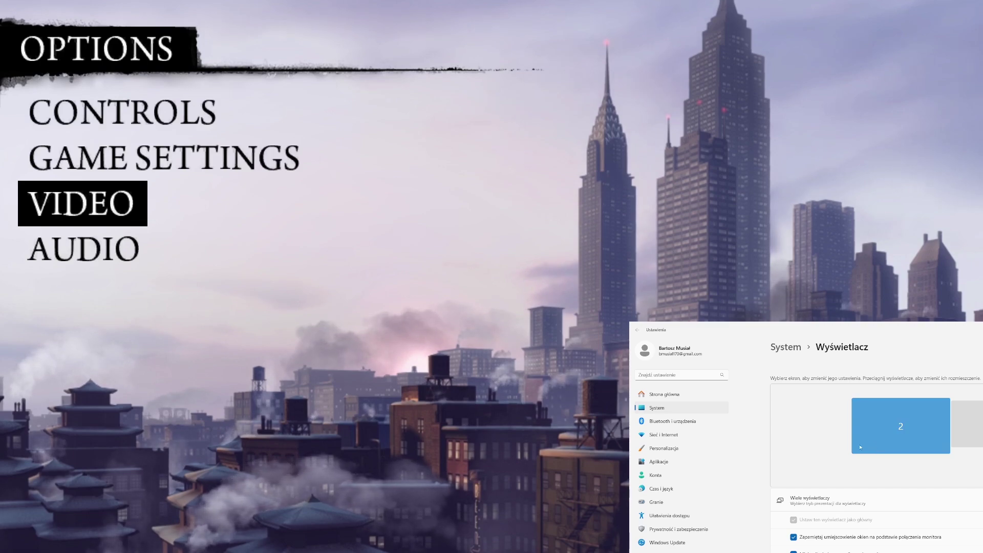
click(936, 441)
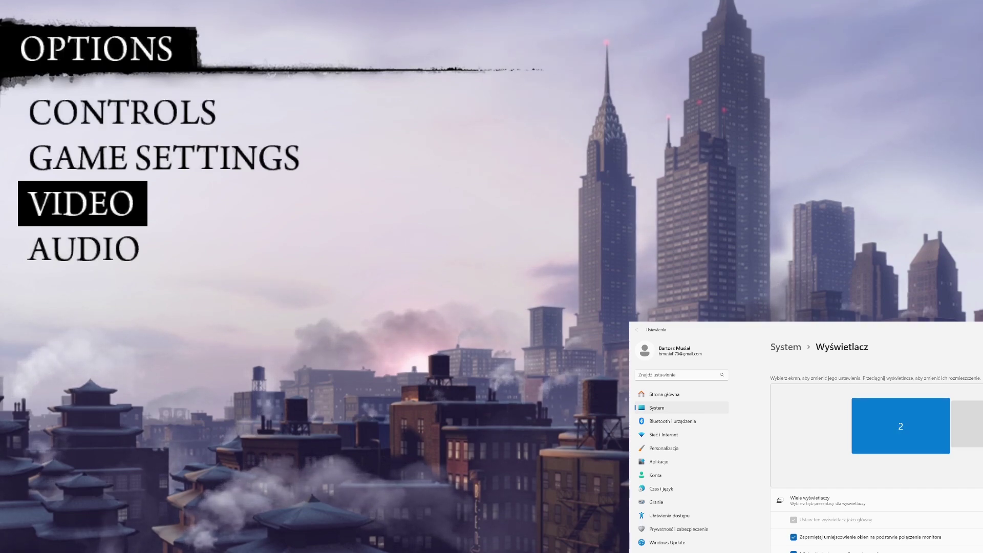